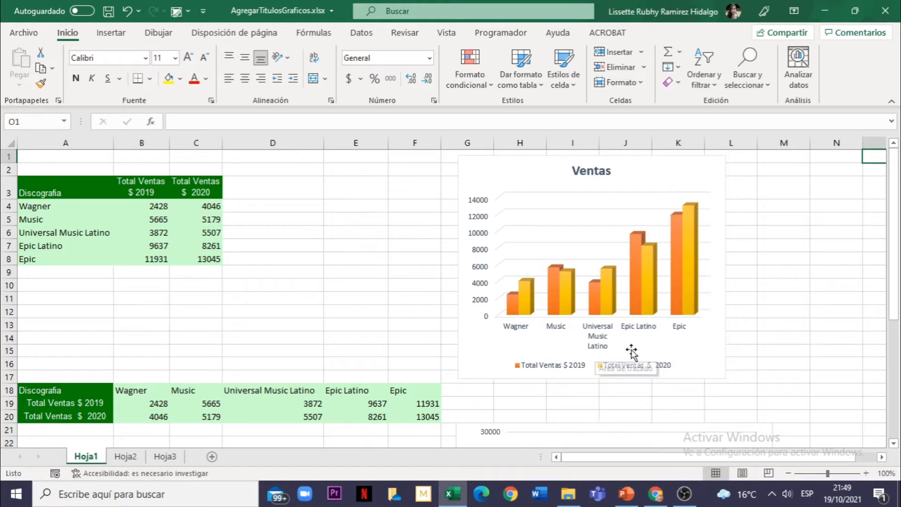
- Add a chart title to the area chart below the tables
{"action": "left_click", "coordinate": [593, 173]}
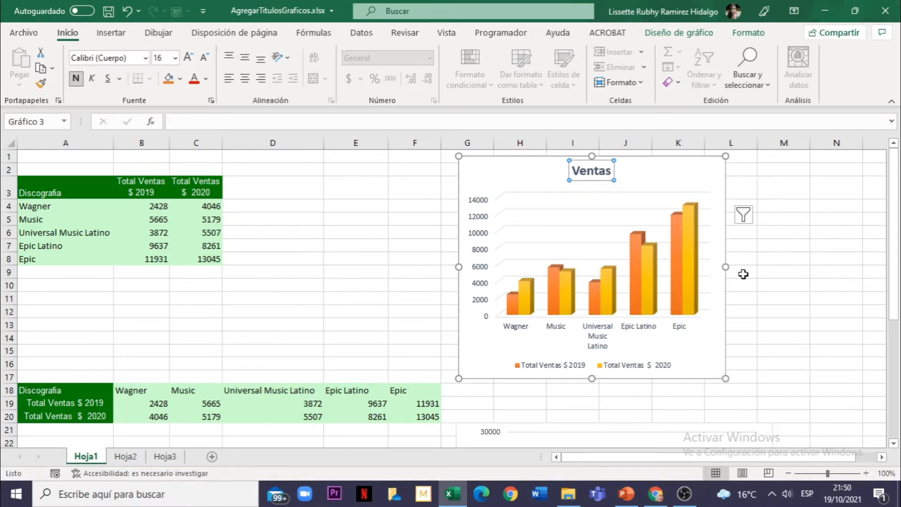
{"action": "scroll", "coordinate": [741, 272], "scroll_direction": "down", "scroll_amount": 4}
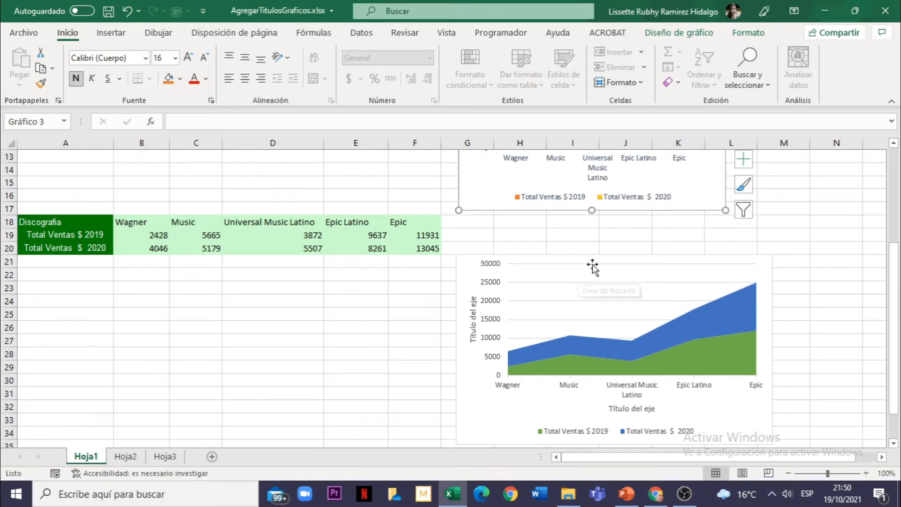
{"action": "left_click", "coordinate": [712, 261]}
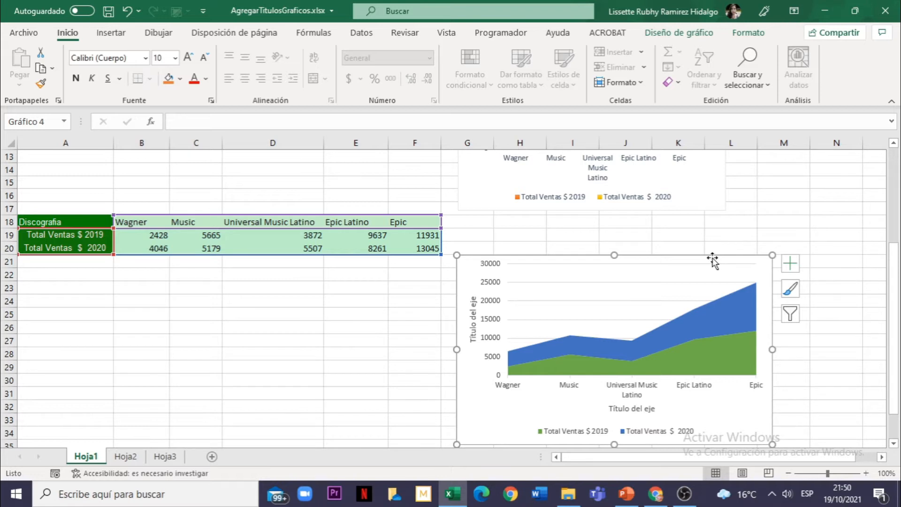
{"action": "left_click", "coordinate": [824, 237]}
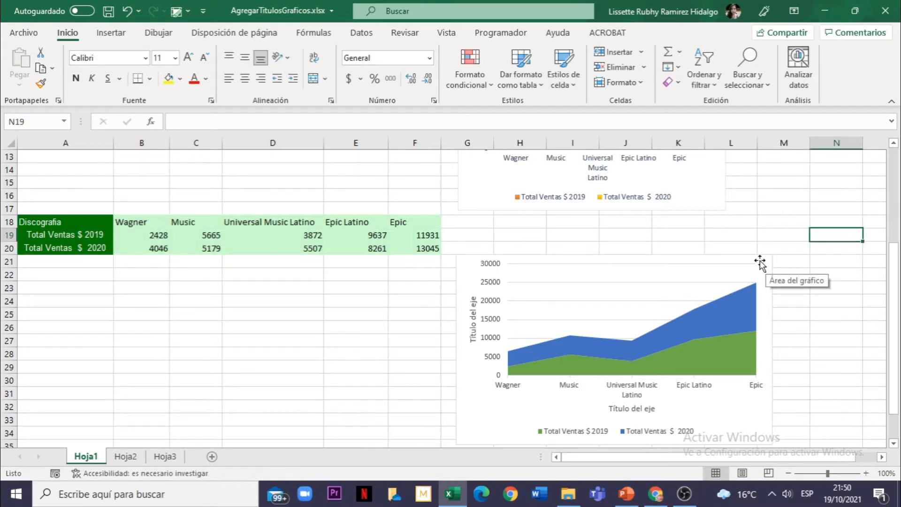
{"action": "left_click", "coordinate": [760, 263]}
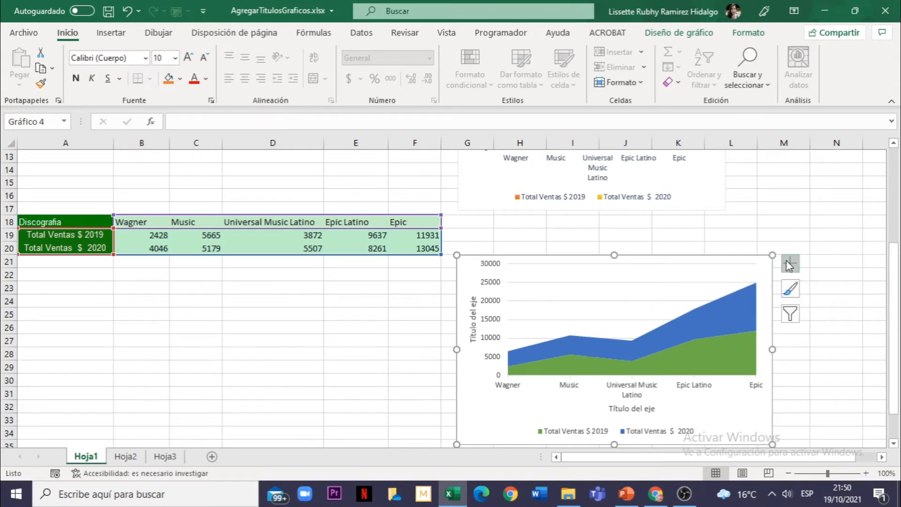
{"action": "left_click", "coordinate": [790, 263]}
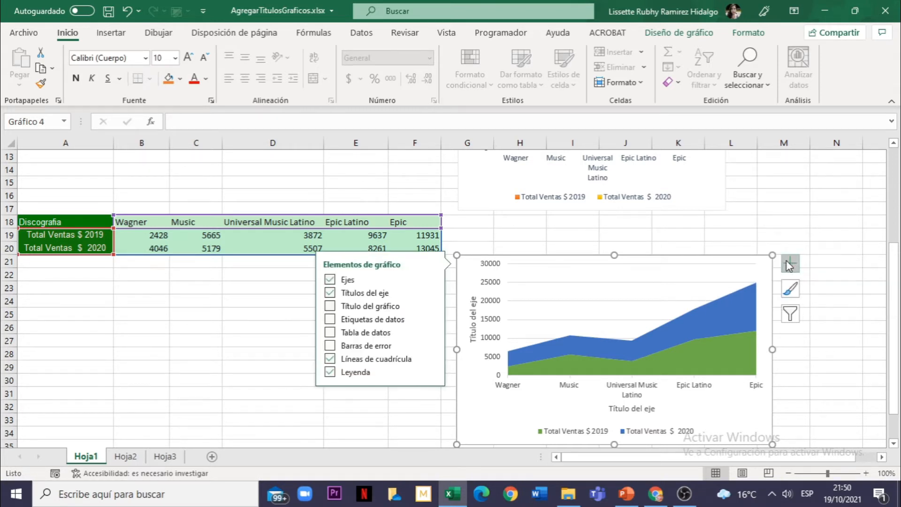
{"action": "left_click", "coordinate": [331, 307]}
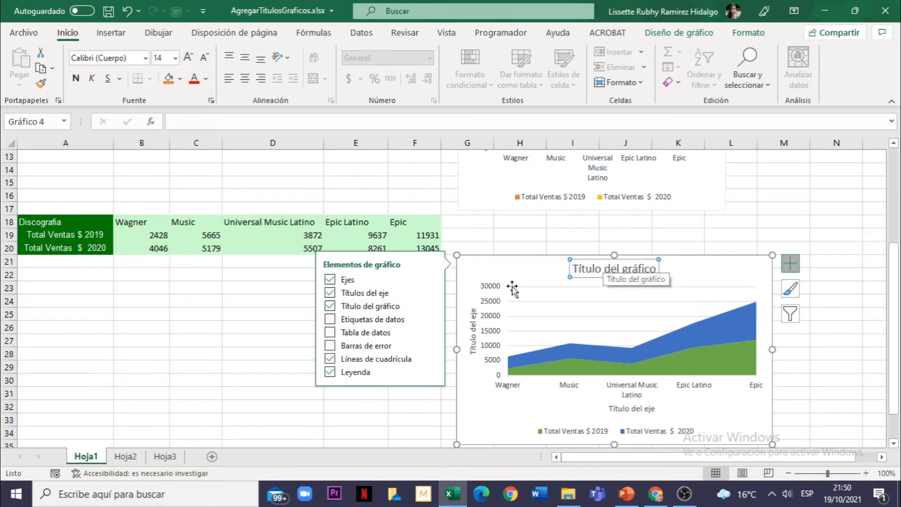
- Position the area chart's title as a centered overlay (Superpuesto centrado)
{"action": "left_click", "coordinate": [432, 308]}
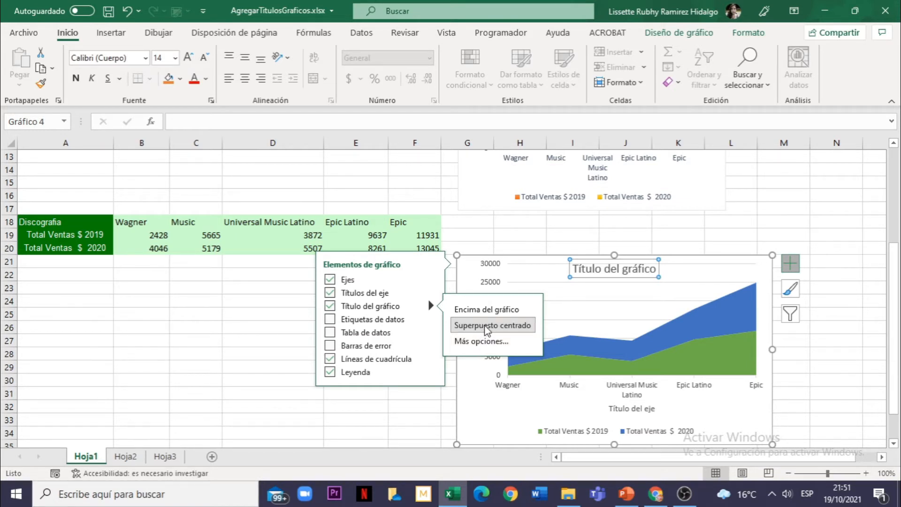
{"action": "left_click", "coordinate": [685, 33]}
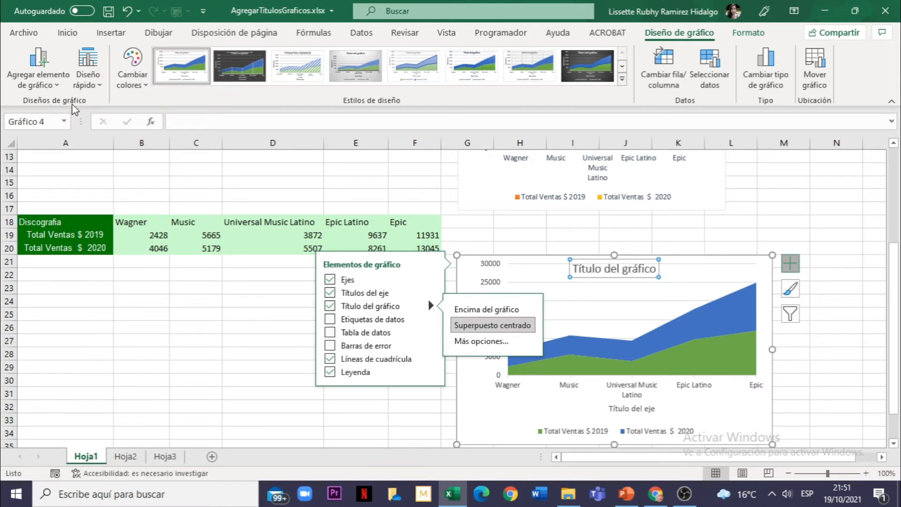
{"action": "left_click", "coordinate": [38, 68]}
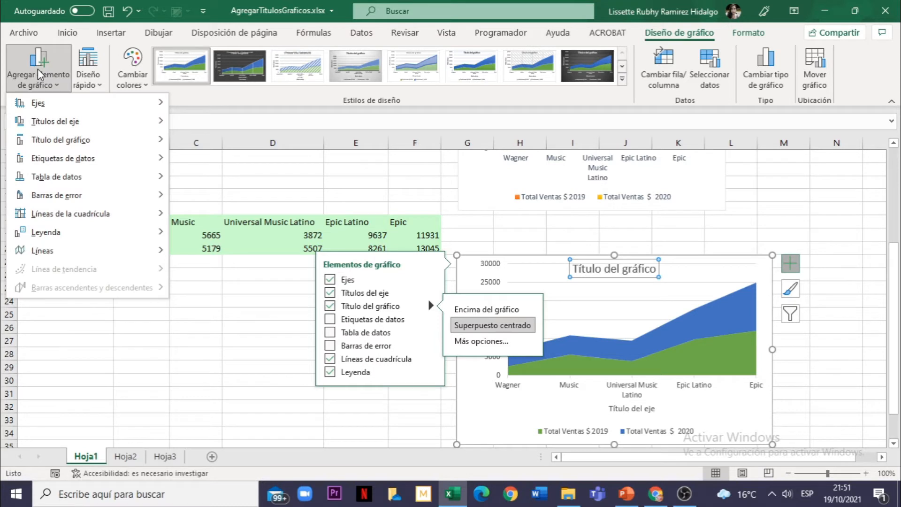
{"action": "mouse_move", "coordinate": [54, 139]}
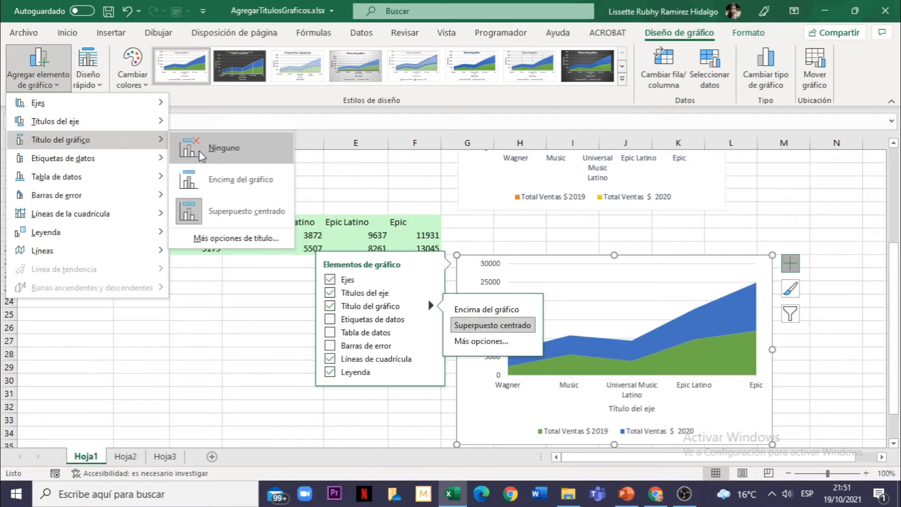
{"action": "left_click", "coordinate": [225, 215]}
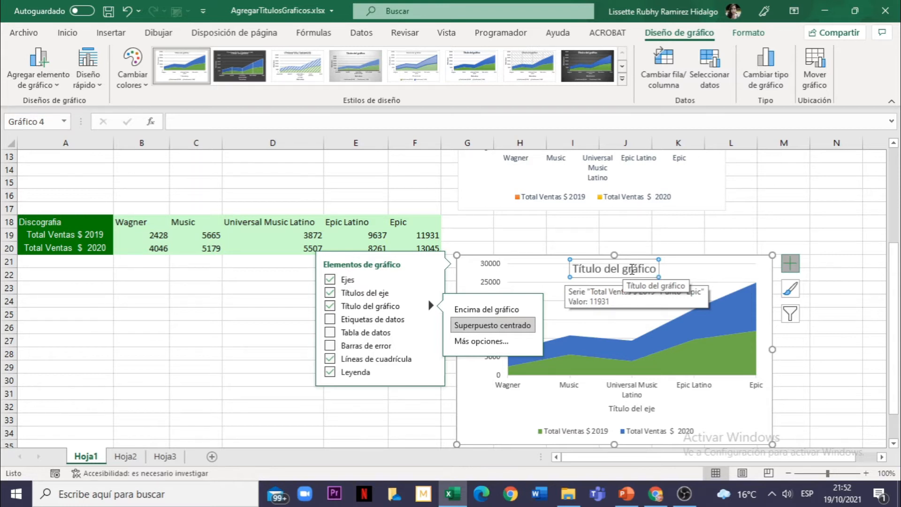
- Replace the area chart's title text with "VEntas"
{"action": "triple_click", "coordinate": [632, 268]}
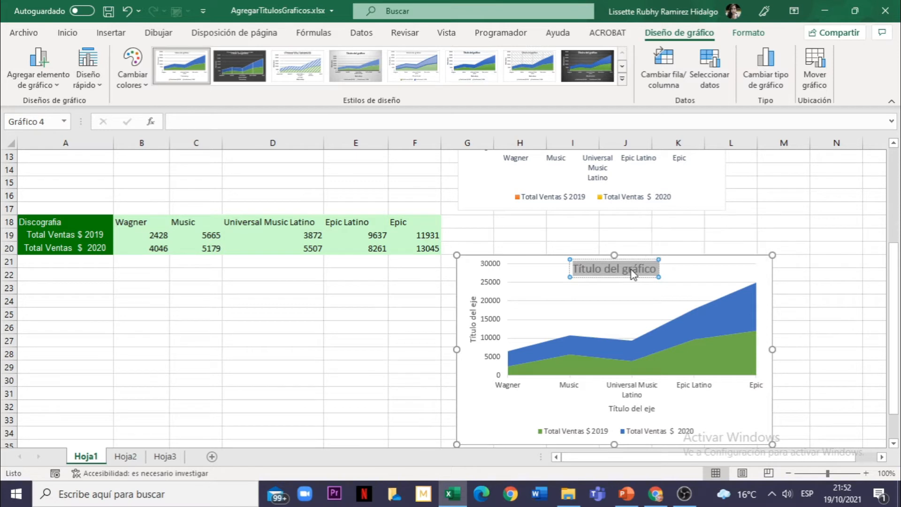
{"action": "type", "text": "VEntas"}
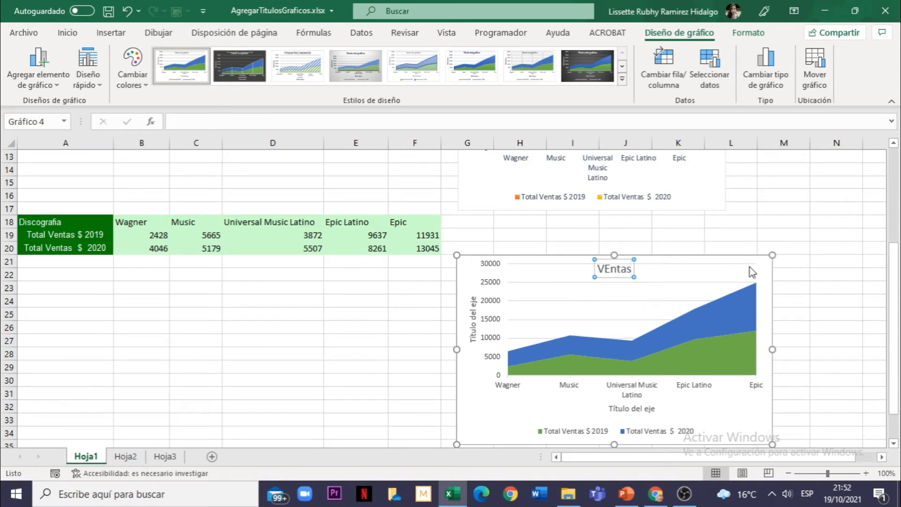
{"action": "left_click", "coordinate": [762, 303]}
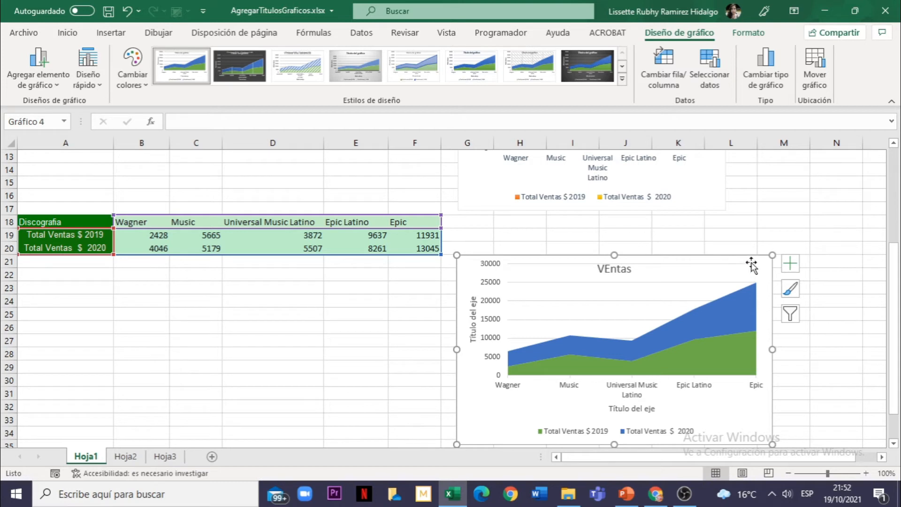
- Remove the chart title from the area chart
{"action": "left_click", "coordinate": [790, 265]}
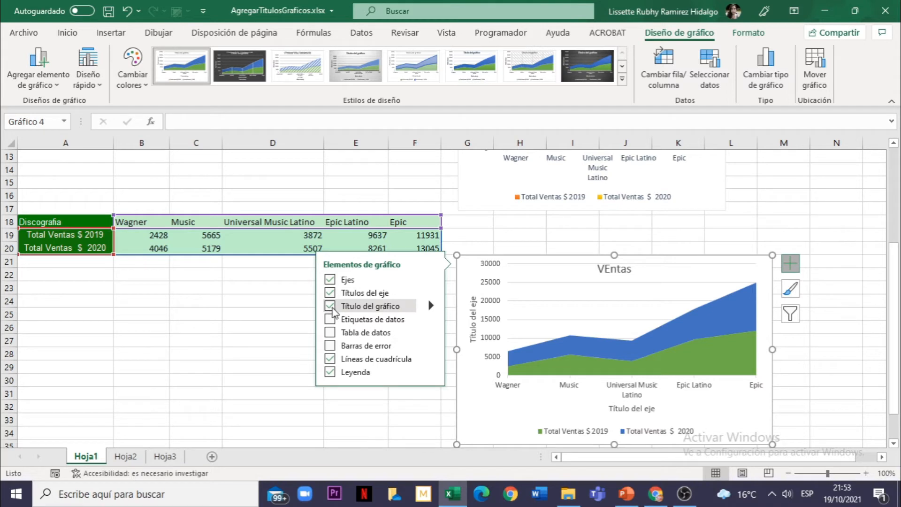
{"action": "left_click", "coordinate": [330, 308]}
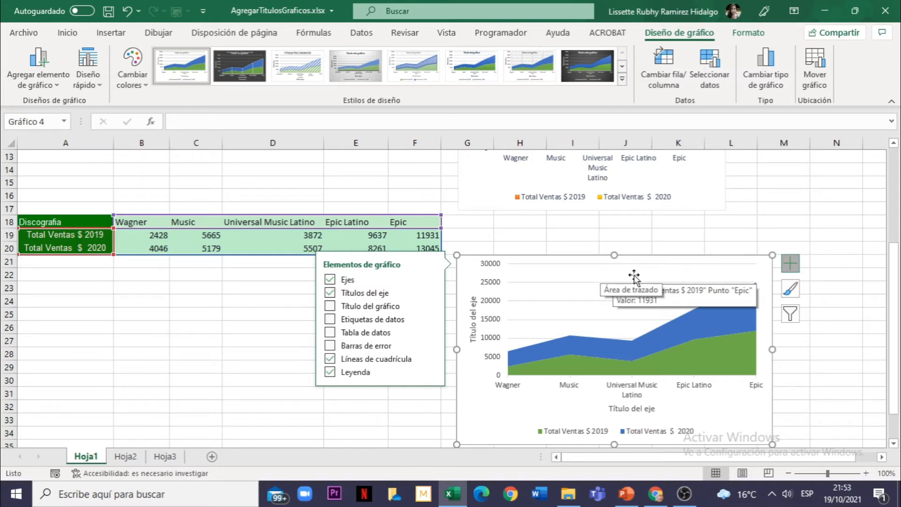
- Add a new chart title to the area chart and move it toward the chart's upper-right corner
{"action": "left_click", "coordinate": [330, 308]}
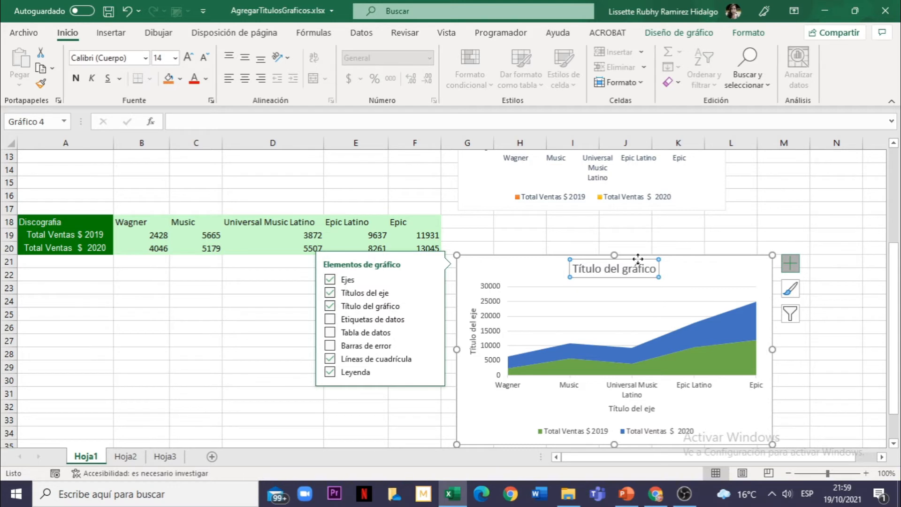
{"action": "left_click_drag", "start_coordinate": [638, 258], "coordinate": [713, 264]}
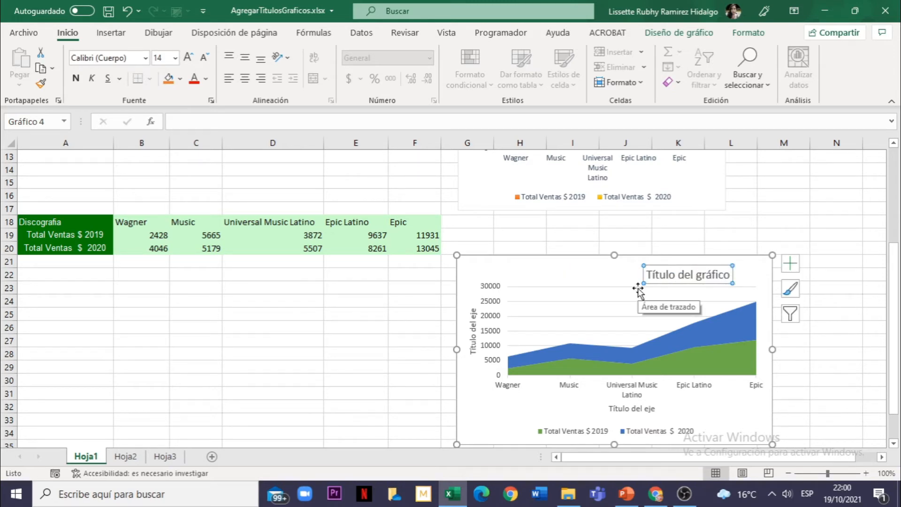
- Add primary horizontal and primary vertical axis titles to the "Ventas" column chart
{"action": "scroll", "coordinate": [651, 319], "scroll_direction": "up", "scroll_amount": 4}
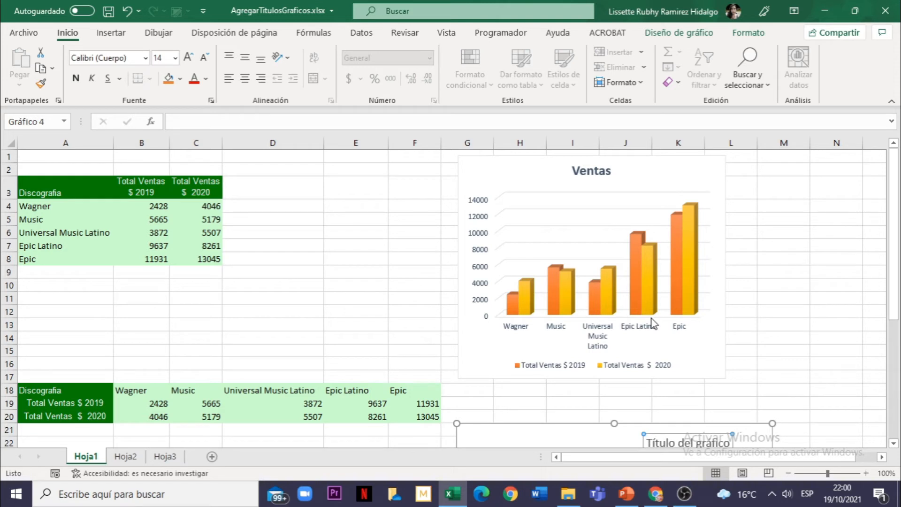
{"action": "left_click", "coordinate": [882, 457]}
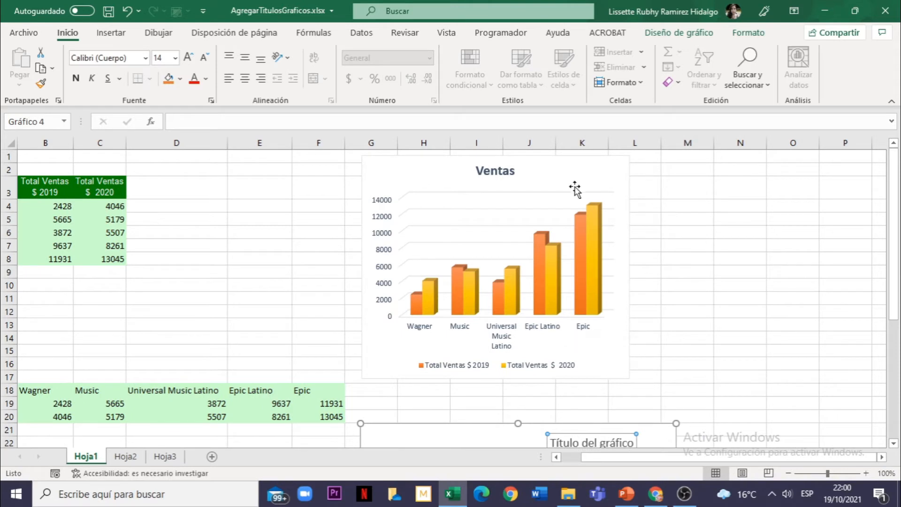
{"action": "left_click", "coordinate": [595, 172]}
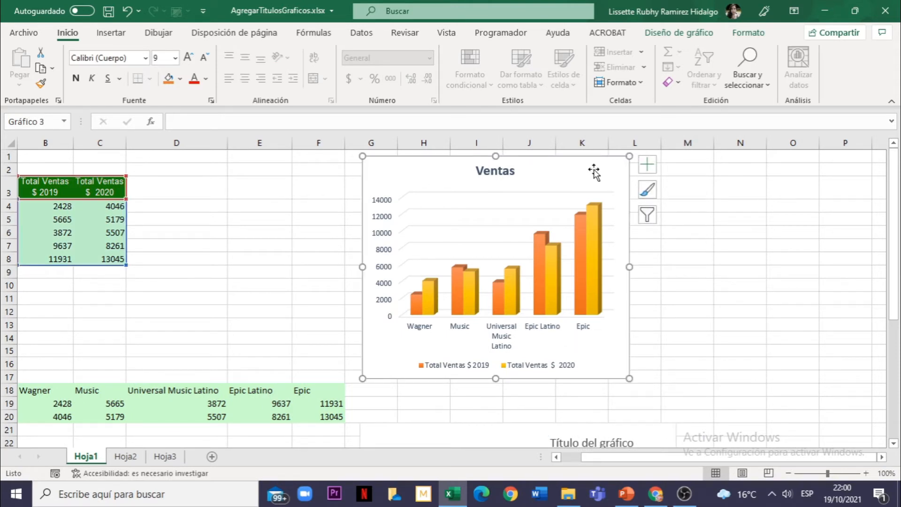
{"action": "left_click", "coordinate": [647, 166]}
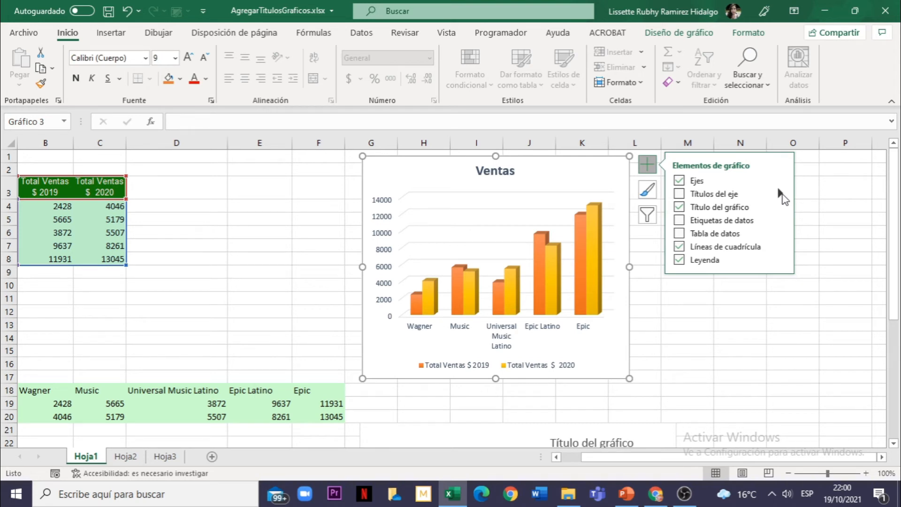
{"action": "left_click", "coordinate": [782, 197]}
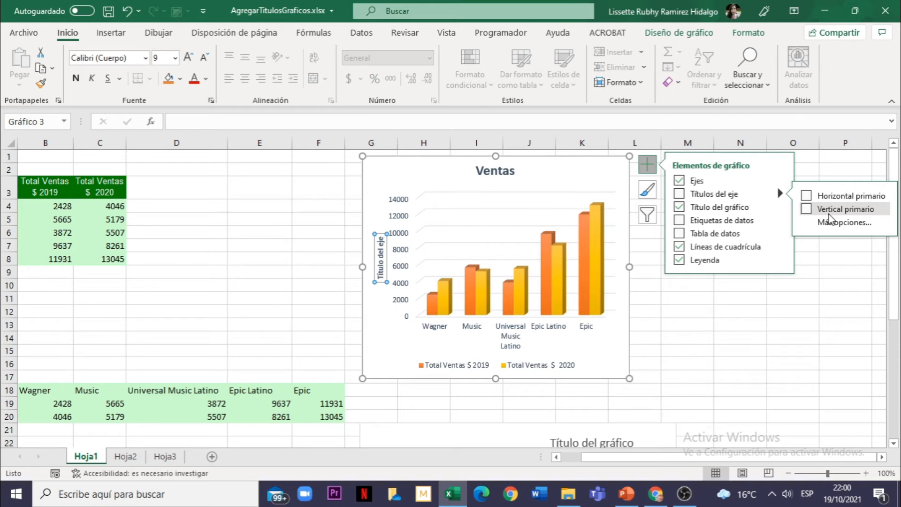
{"action": "left_click", "coordinate": [807, 196]}
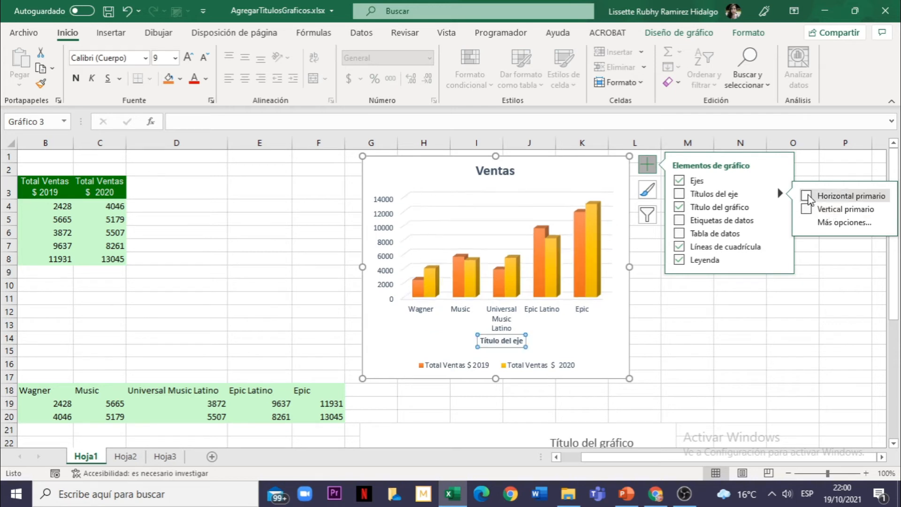
{"action": "left_click", "coordinate": [807, 209]}
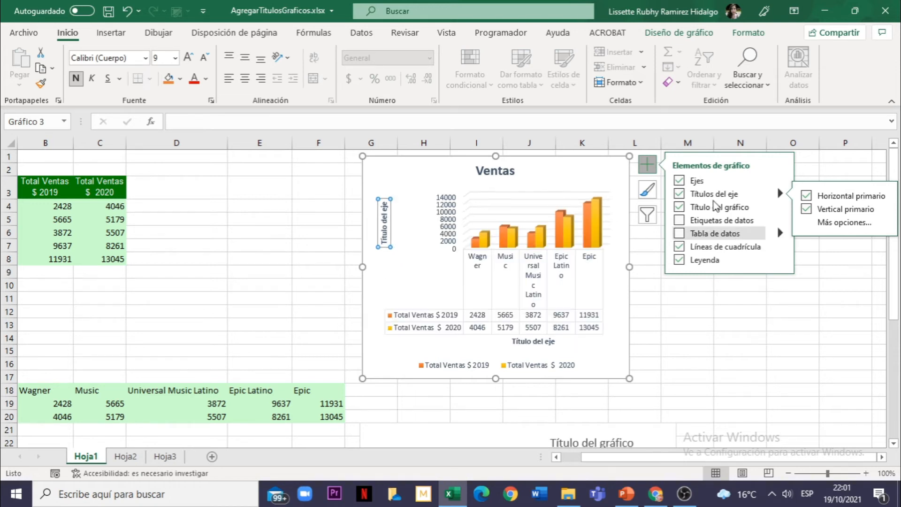
{"action": "left_click", "coordinate": [661, 36]}
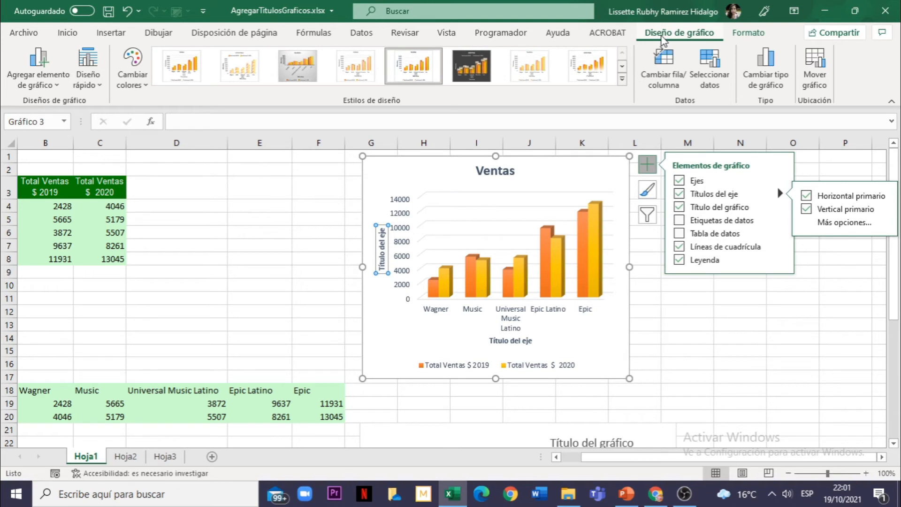
{"action": "left_click", "coordinate": [35, 76]}
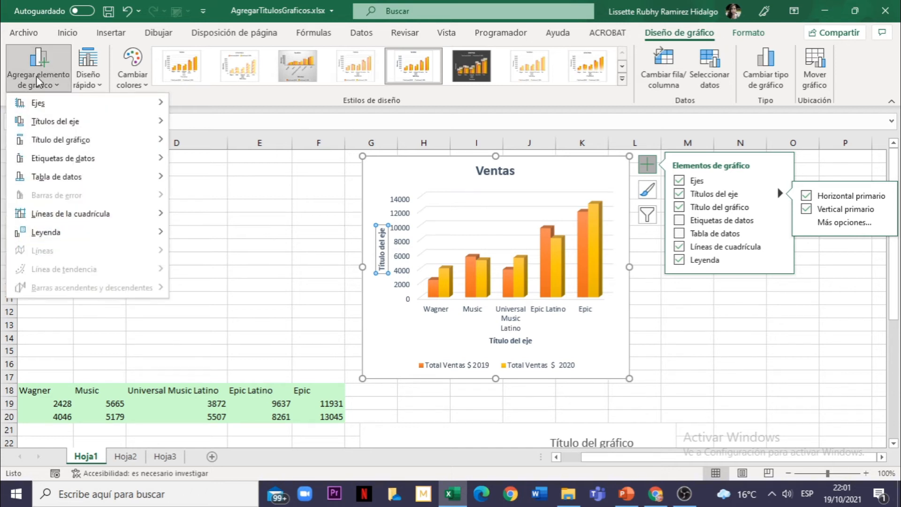
{"action": "mouse_move", "coordinate": [44, 125]}
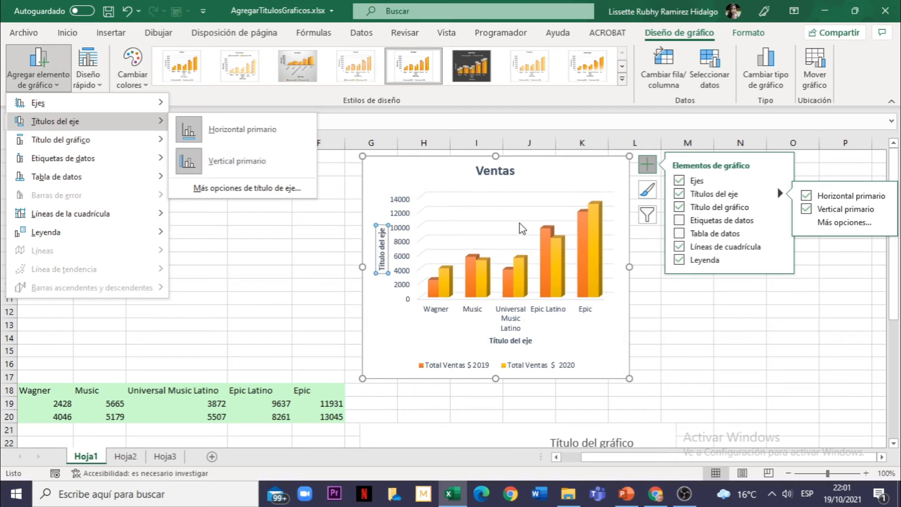
{"action": "left_click", "coordinate": [516, 341]}
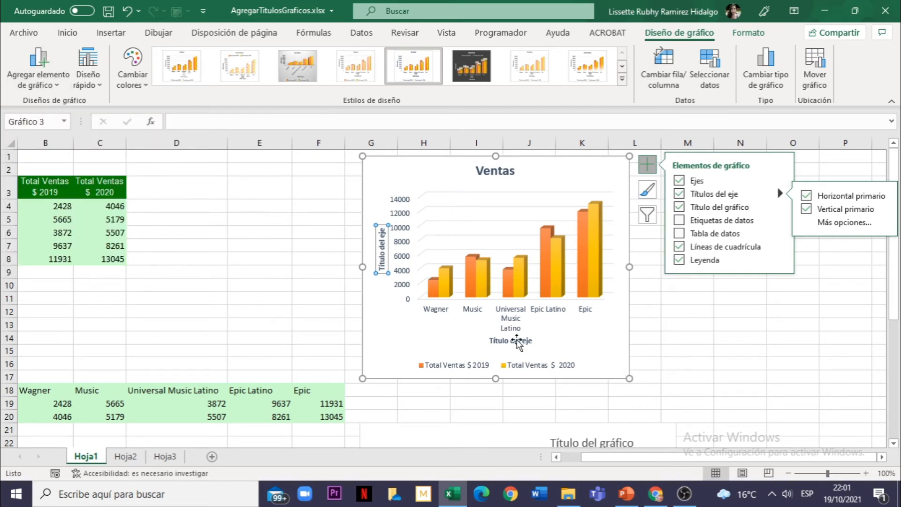
- Replace the column chart's horizontal axis title with "Discografías"
{"action": "left_click", "coordinate": [520, 342]}
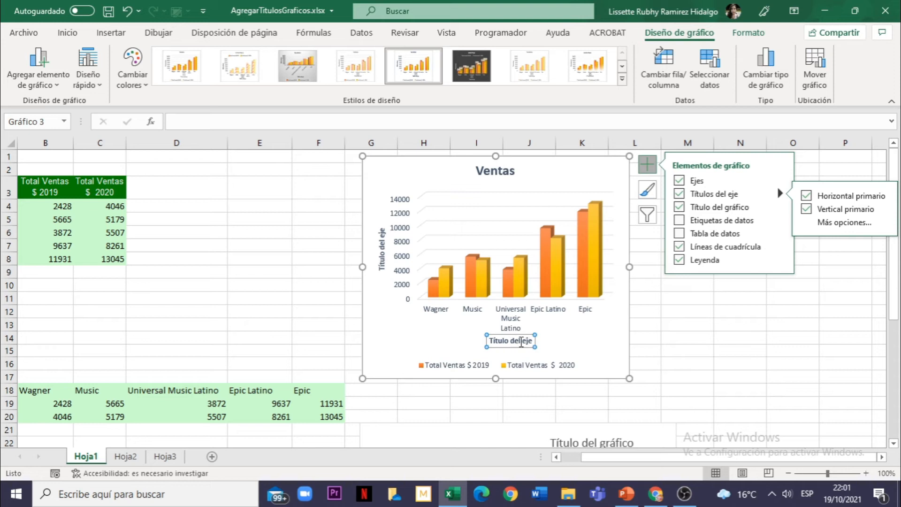
{"action": "triple_click", "coordinate": [522, 342]}
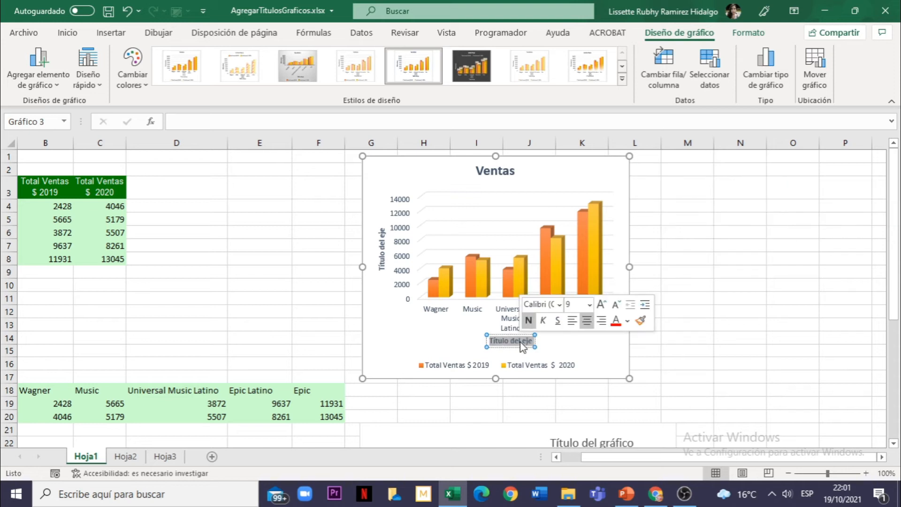
{"action": "type", "text": "Di"}
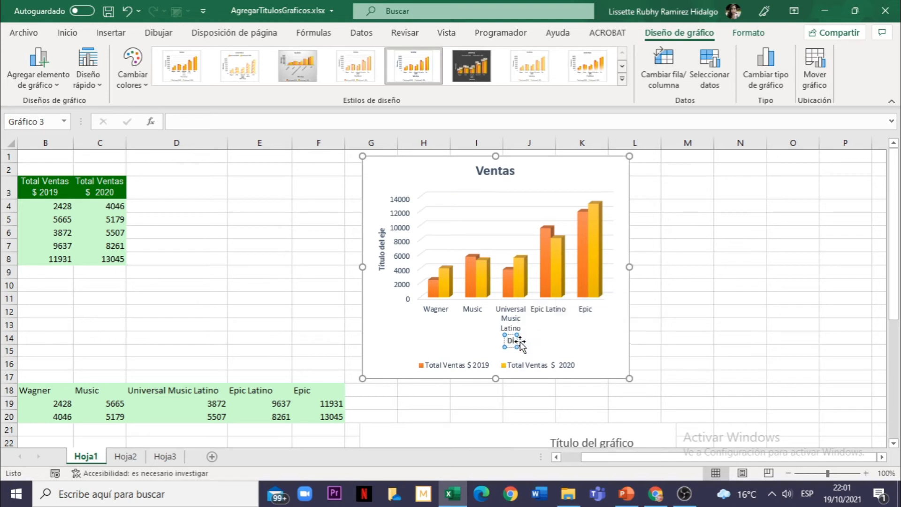
{"action": "type", "text": "scografías"}
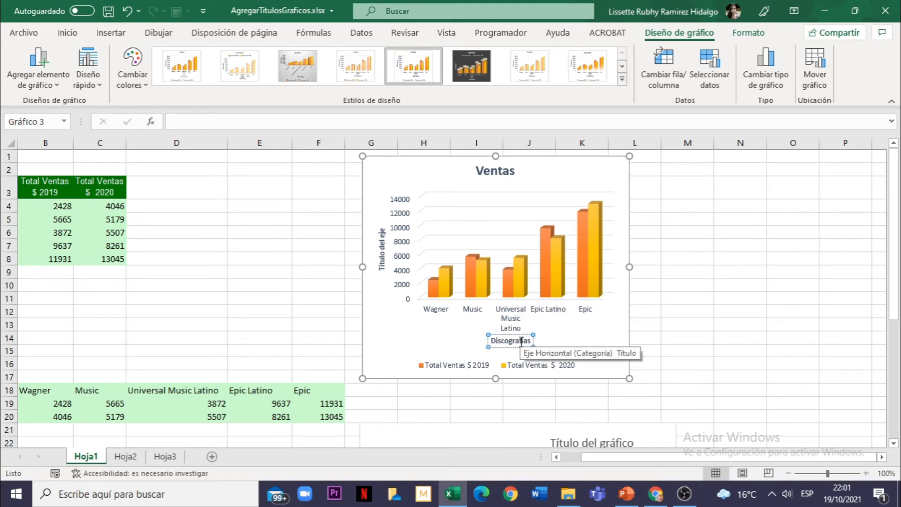
- Replace the column chart's vertical axis title with "Venas $"
{"action": "left_click", "coordinate": [384, 255]}
{"action": "triple_click", "coordinate": [383, 244]}
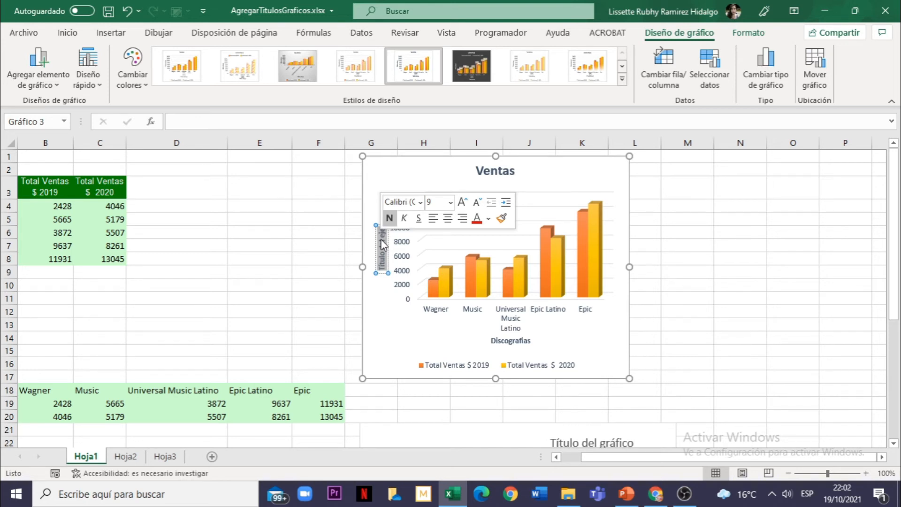
{"action": "type", "text": "Ventas $"}
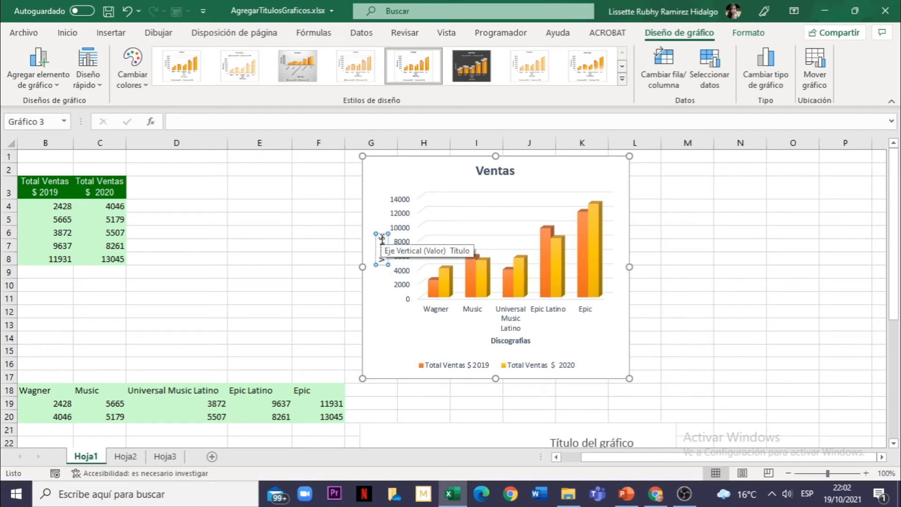
{"action": "left_click", "coordinate": [612, 173]}
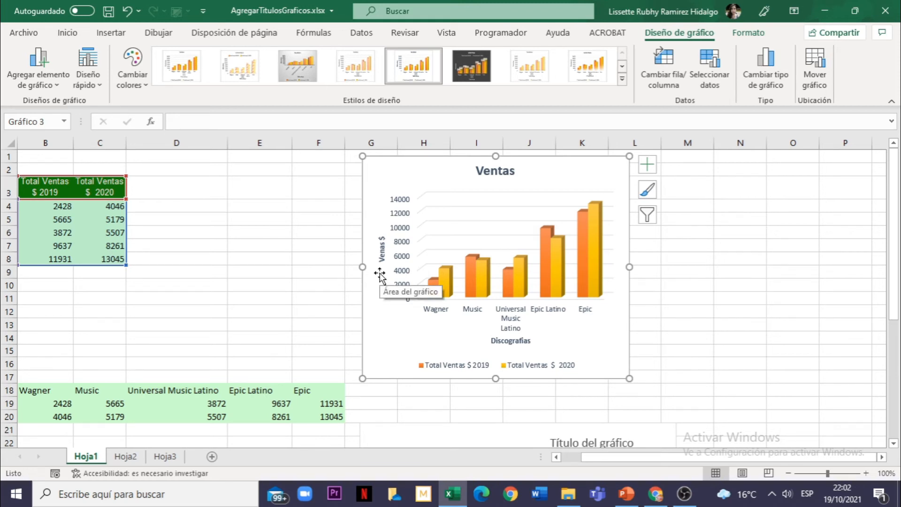
- Give the "Ventas" chart title a solid background fill in the theme's green
{"action": "left_click", "coordinate": [502, 170]}
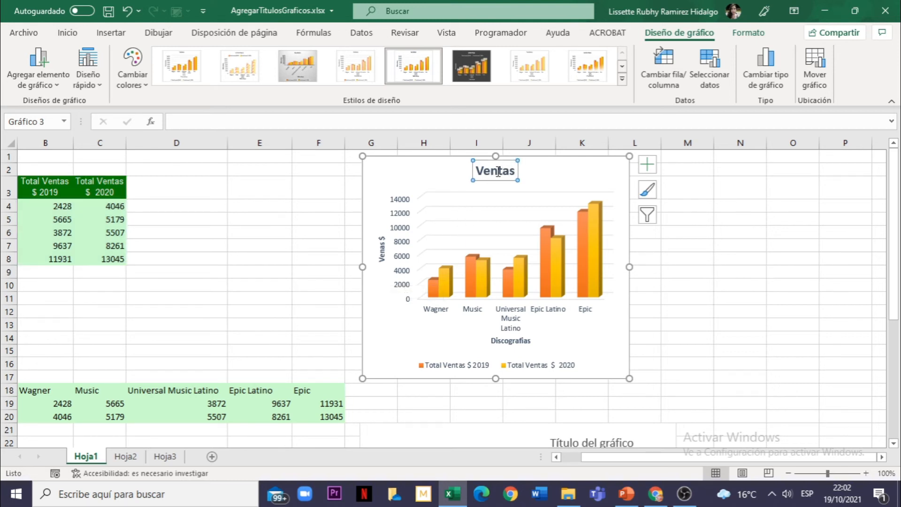
{"action": "right_click", "coordinate": [497, 172]}
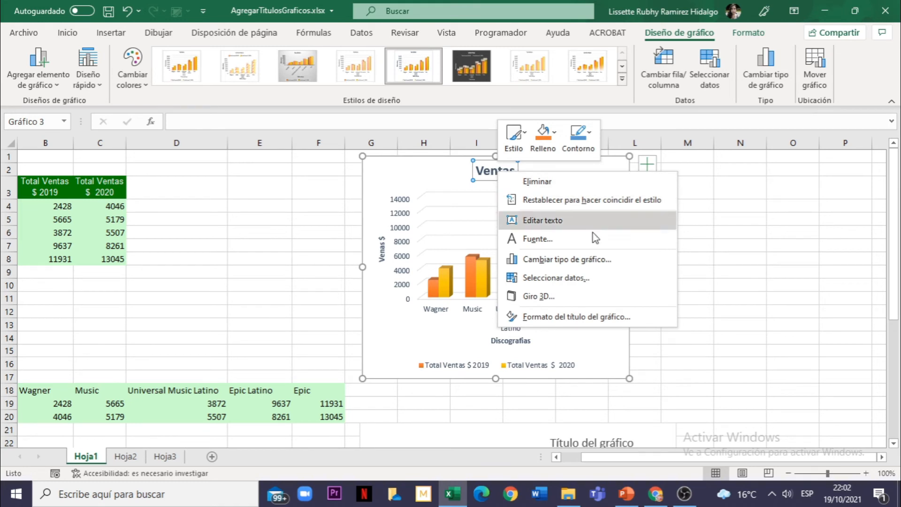
{"action": "left_click", "coordinate": [590, 321]}
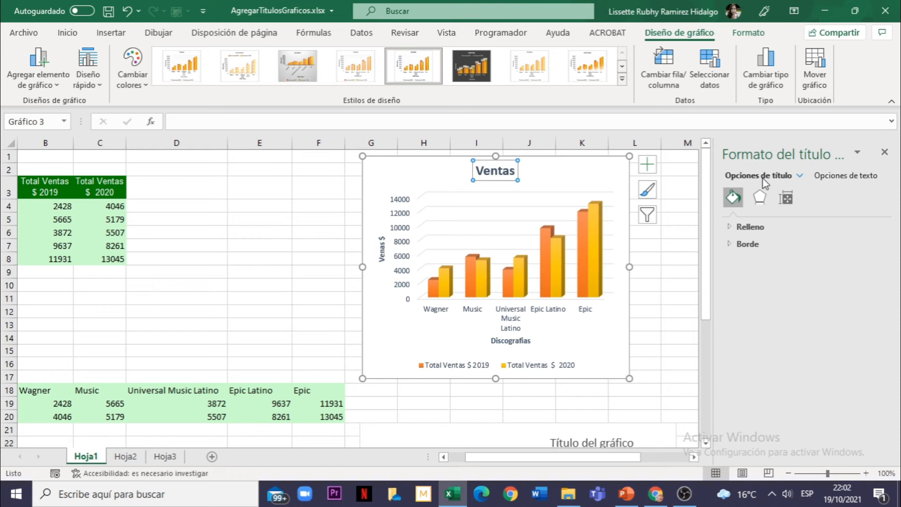
{"action": "left_click", "coordinate": [846, 177]}
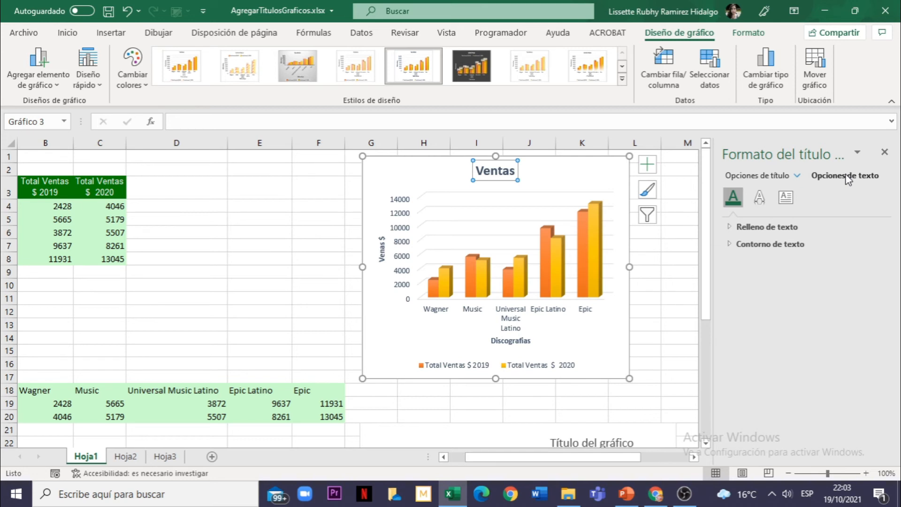
{"action": "left_click", "coordinate": [768, 178]}
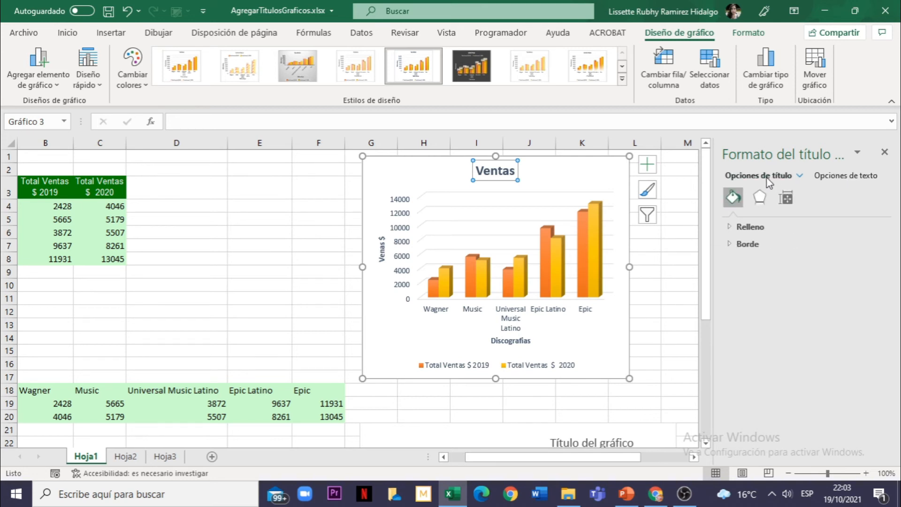
{"action": "left_click", "coordinate": [733, 228]}
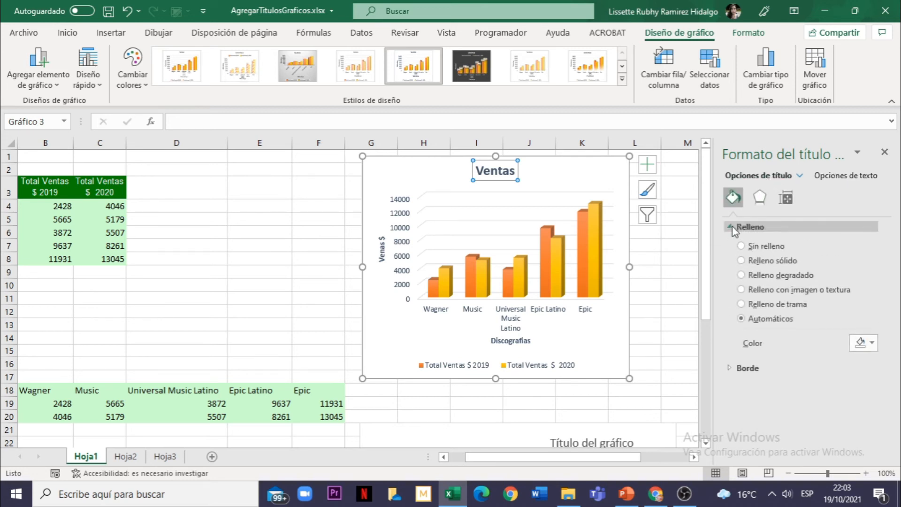
{"action": "left_click", "coordinate": [751, 261]}
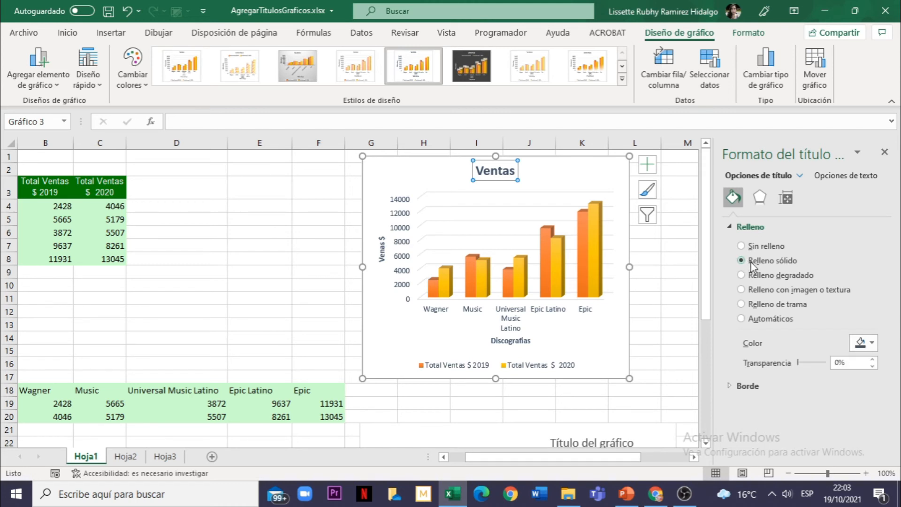
{"action": "left_click", "coordinate": [872, 345]}
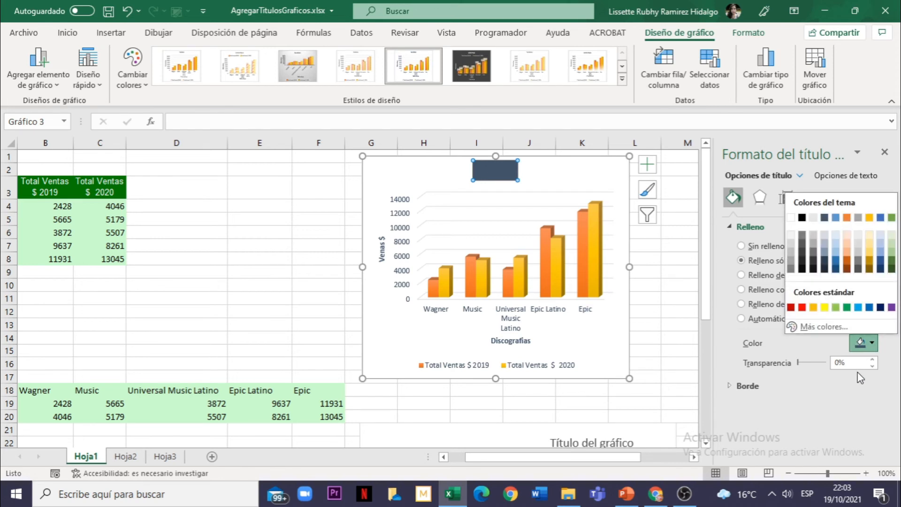
{"action": "left_click", "coordinate": [891, 218]}
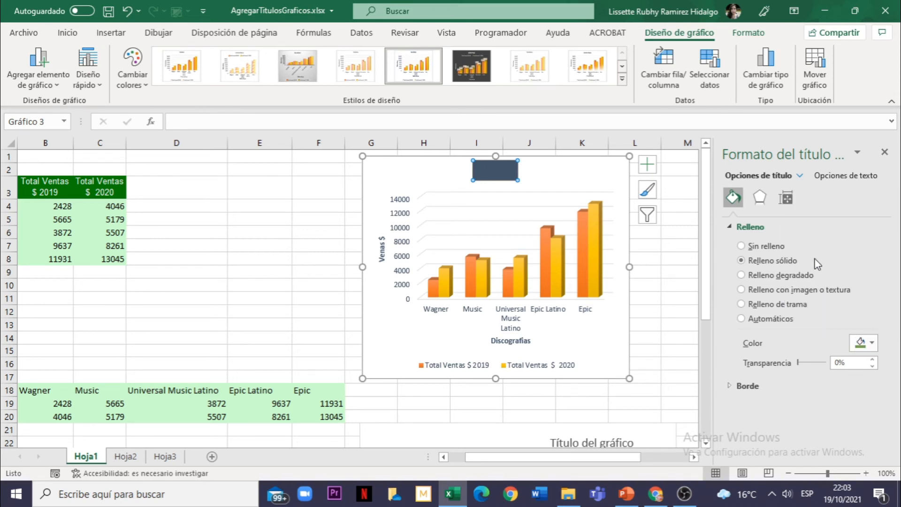
- Set the "Ventas" chart title's text fill to solid white
{"action": "left_click", "coordinate": [828, 177]}
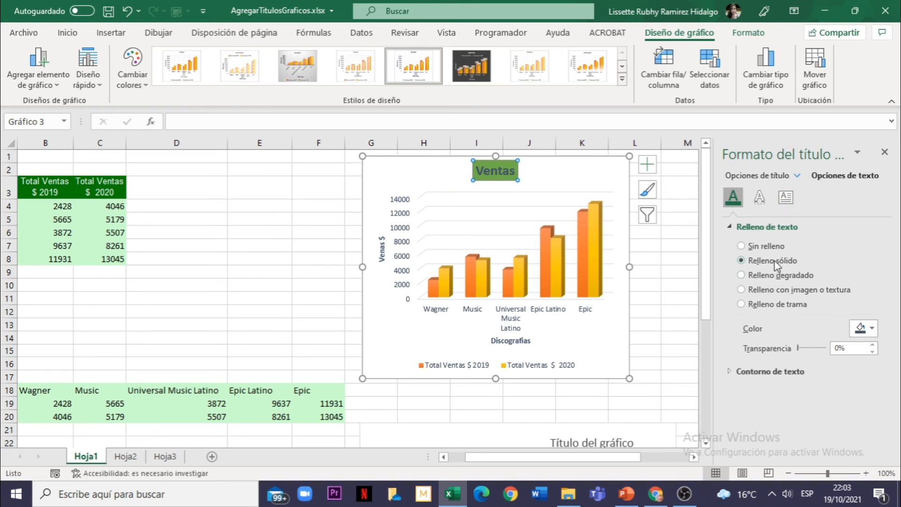
{"action": "left_click", "coordinate": [873, 329]}
{"action": "left_click", "coordinate": [790, 203]}
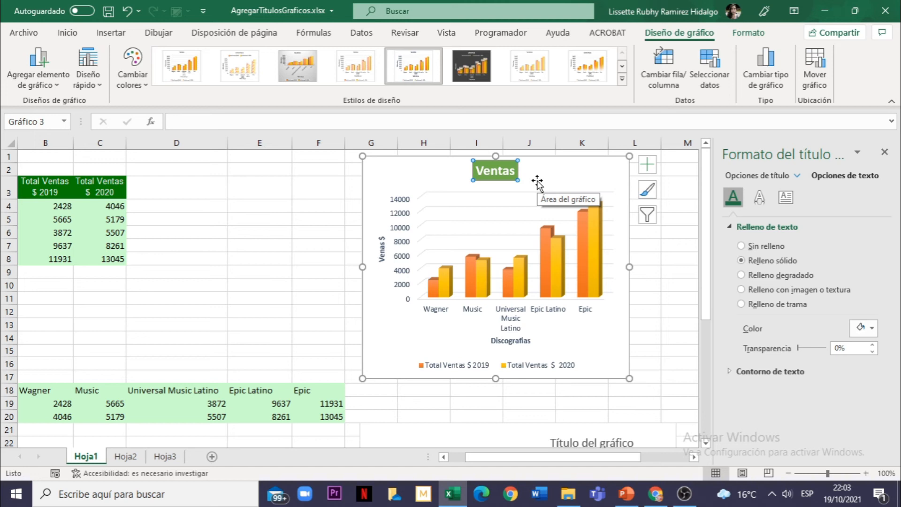
- Reset the "Ventas" chart title's formatting to match the chart style
{"action": "right_click", "coordinate": [499, 174]}
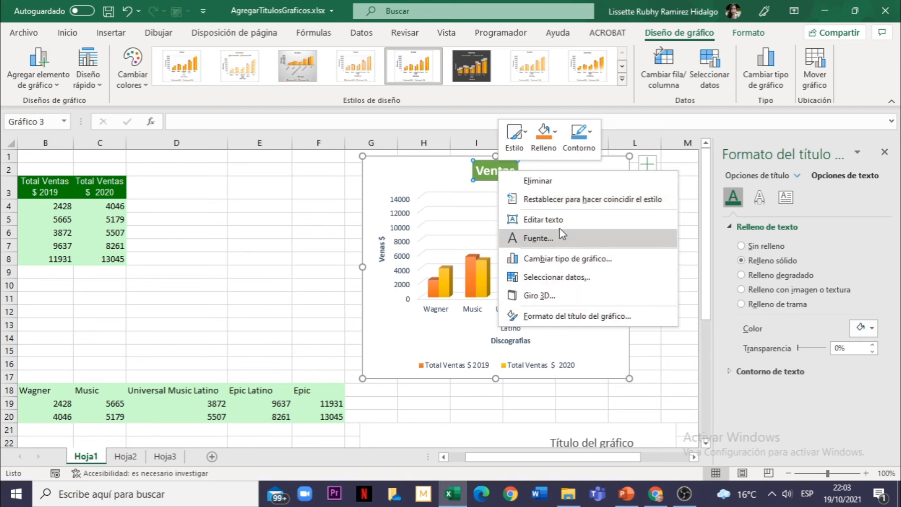
{"action": "left_click", "coordinate": [593, 200]}
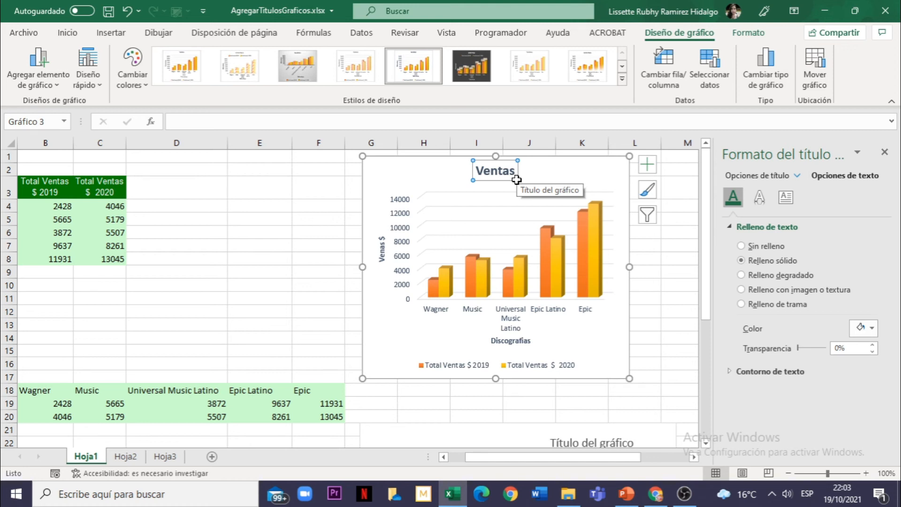
- Make the "Discografías" horizontal axis title's text larger and color it green
{"action": "left_click", "coordinate": [523, 343]}
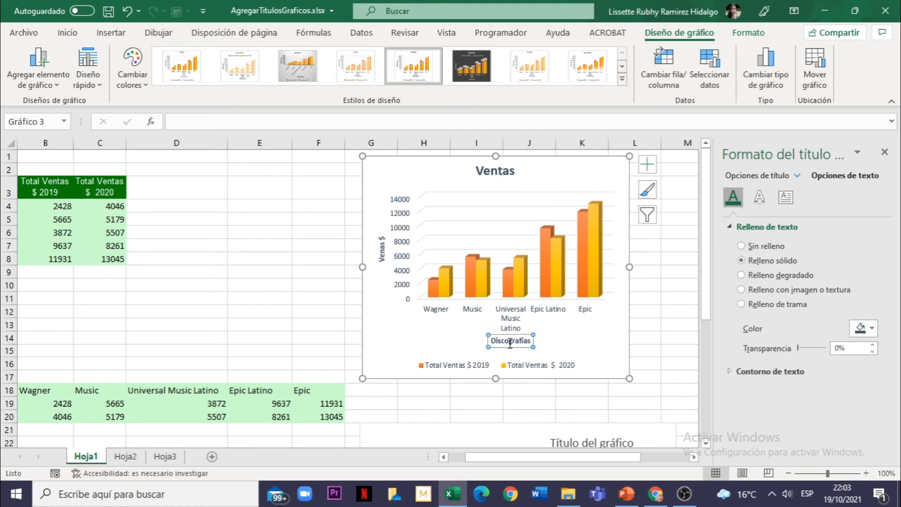
{"action": "double_click", "coordinate": [520, 342]}
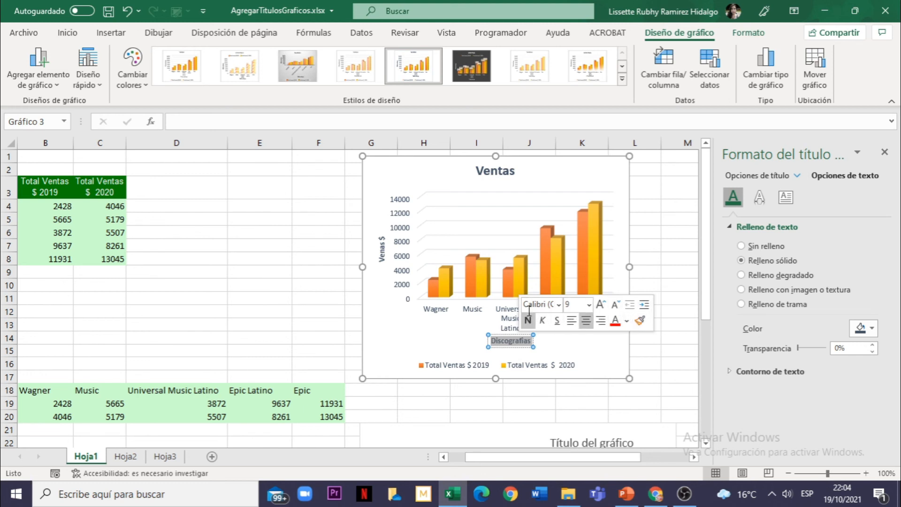
{"action": "left_click", "coordinate": [615, 321]}
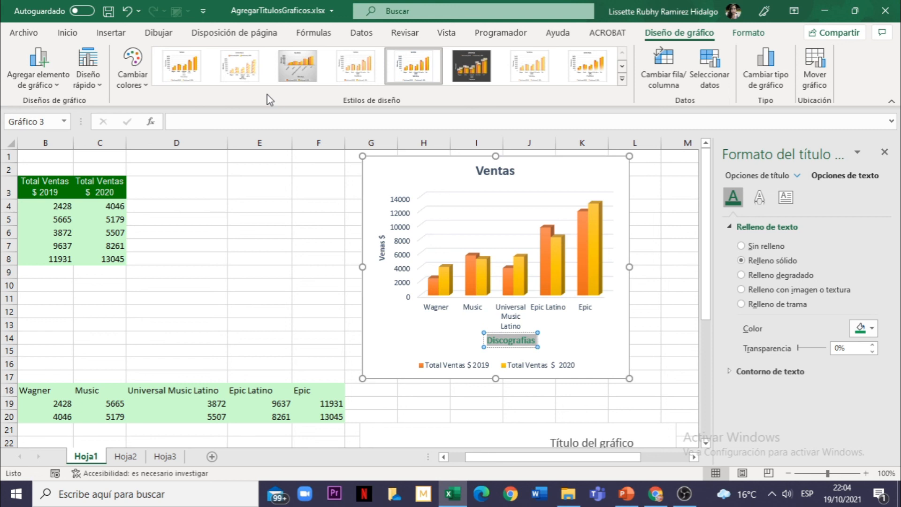
- View the fill and border format options for the "Discografías" axis title and deselect the chart
{"action": "right_click", "coordinate": [523, 344]}
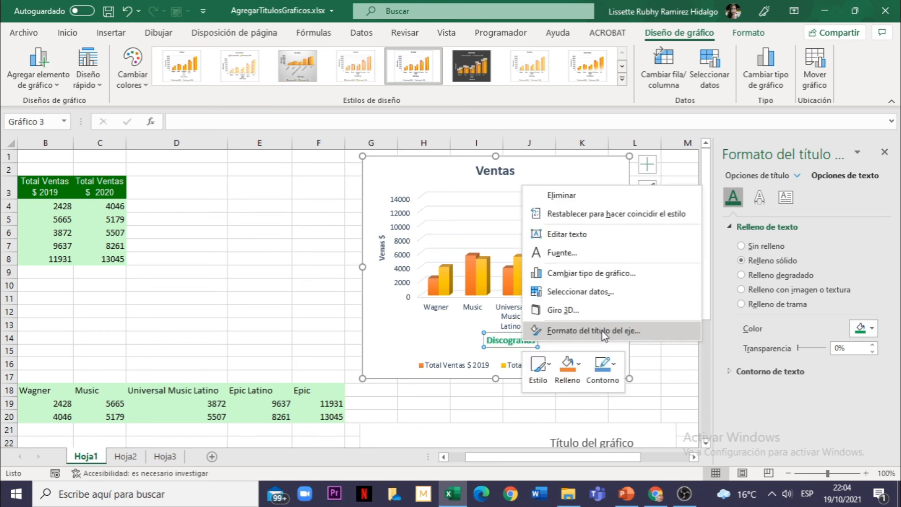
{"action": "left_click", "coordinate": [603, 330]}
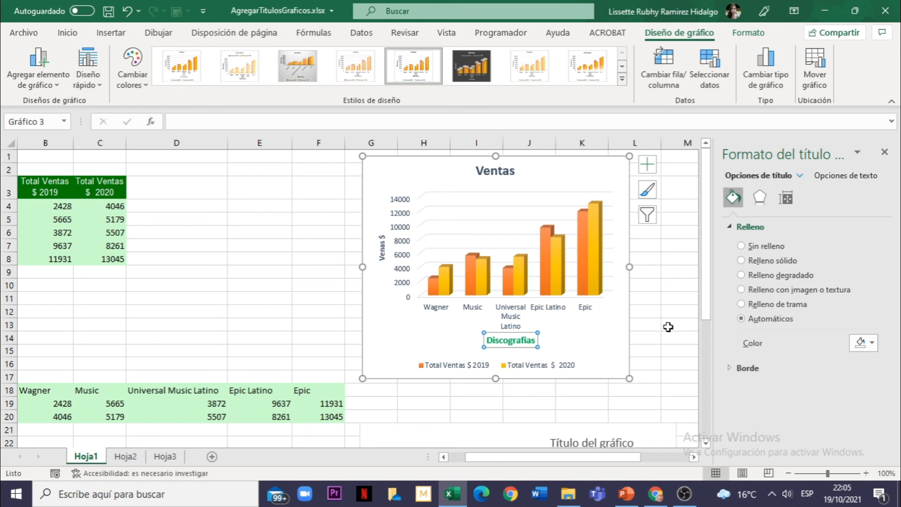
{"action": "left_click", "coordinate": [646, 283]}
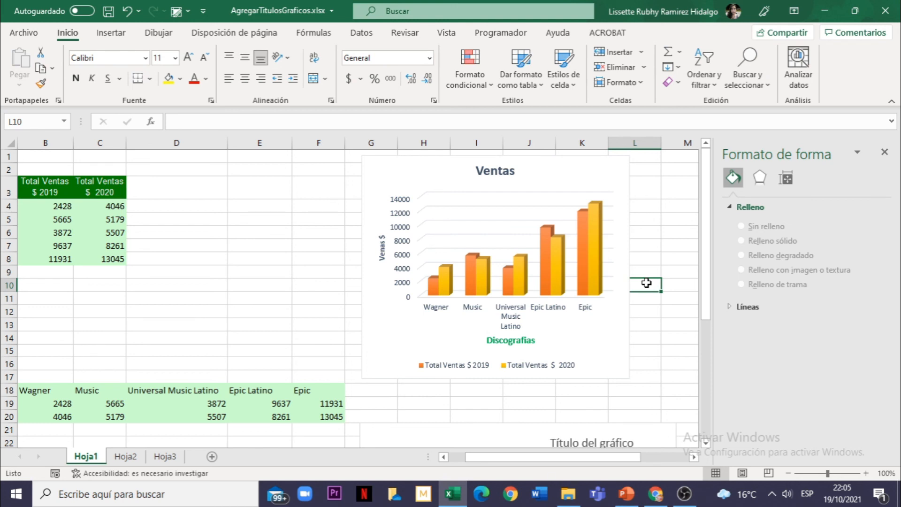
{"action": "left_click", "coordinate": [643, 247]}
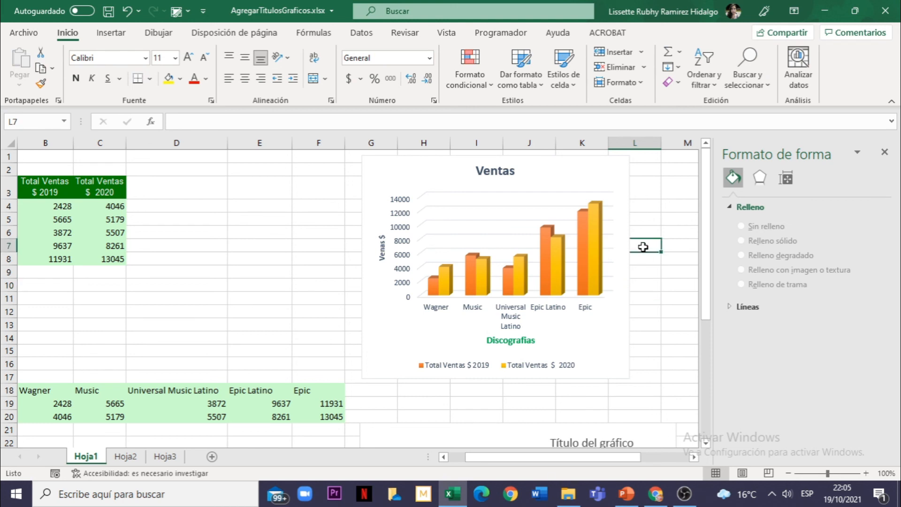